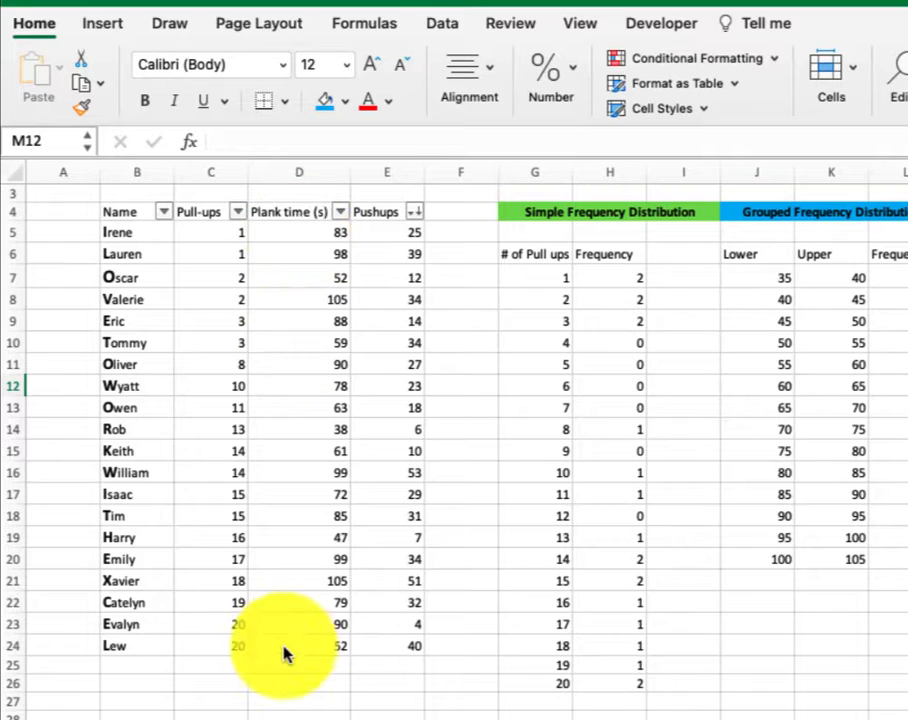
# Insert a histogram of the plank times in D5:D24 and move the chart up so it starts around row 7.
pyautogui.click(293, 231)
pyautogui.moveTo(293, 231); pyautogui.dragTo(315, 649)
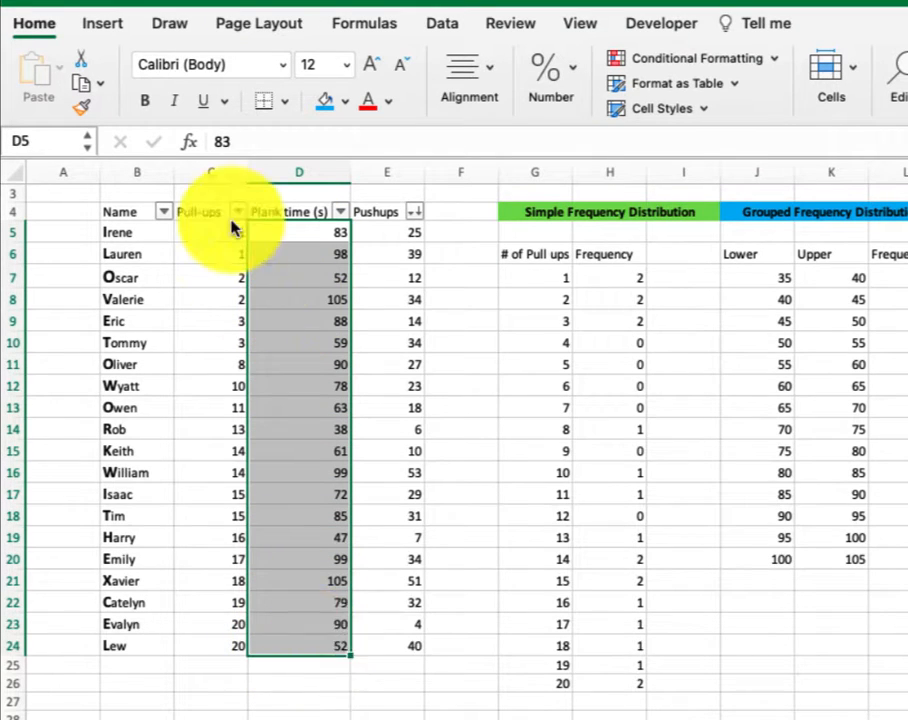
pyautogui.click(103, 24)
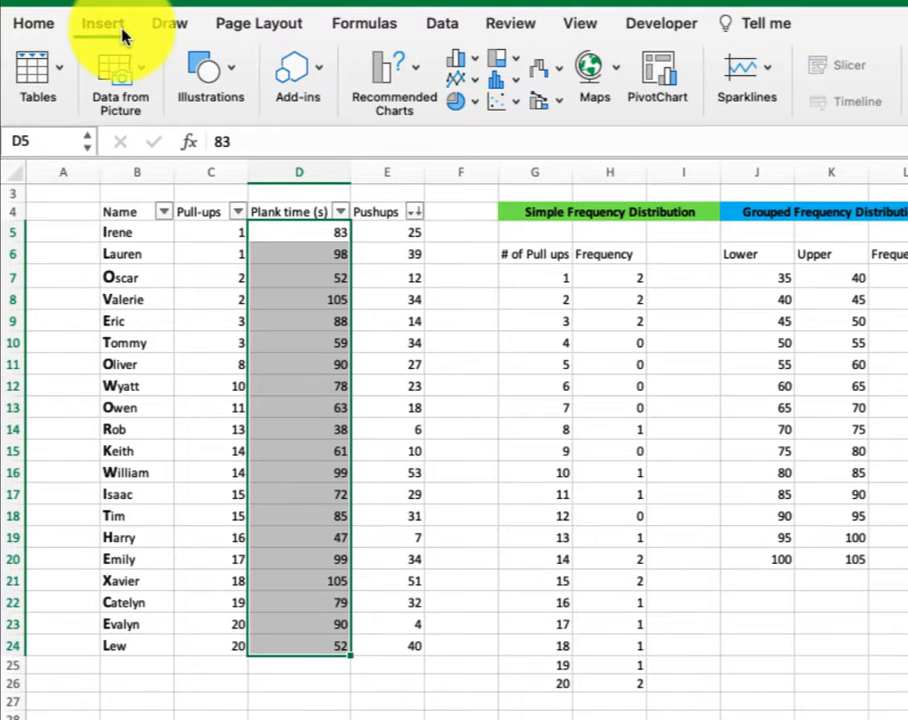
pyautogui.click(517, 86)
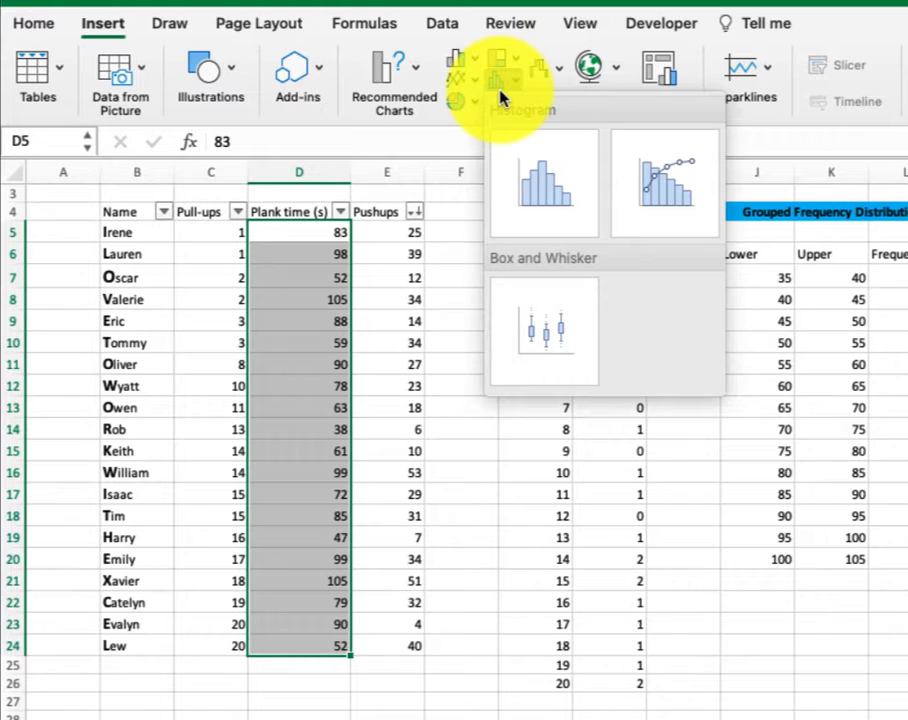
pyautogui.click(545, 185)
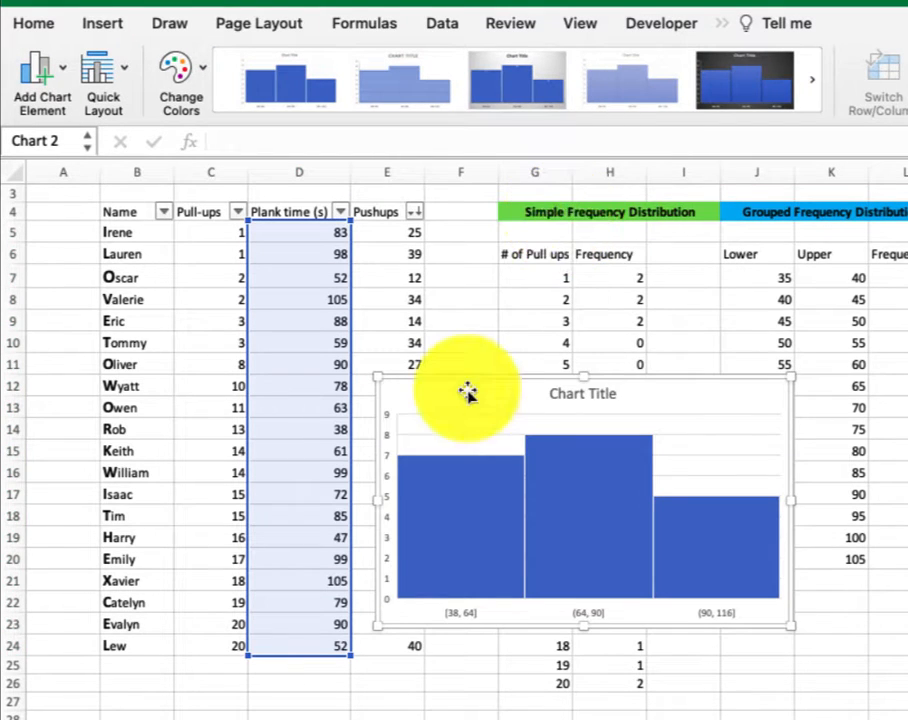
pyautogui.moveTo(506, 282); pyautogui.dragTo(446, 272)
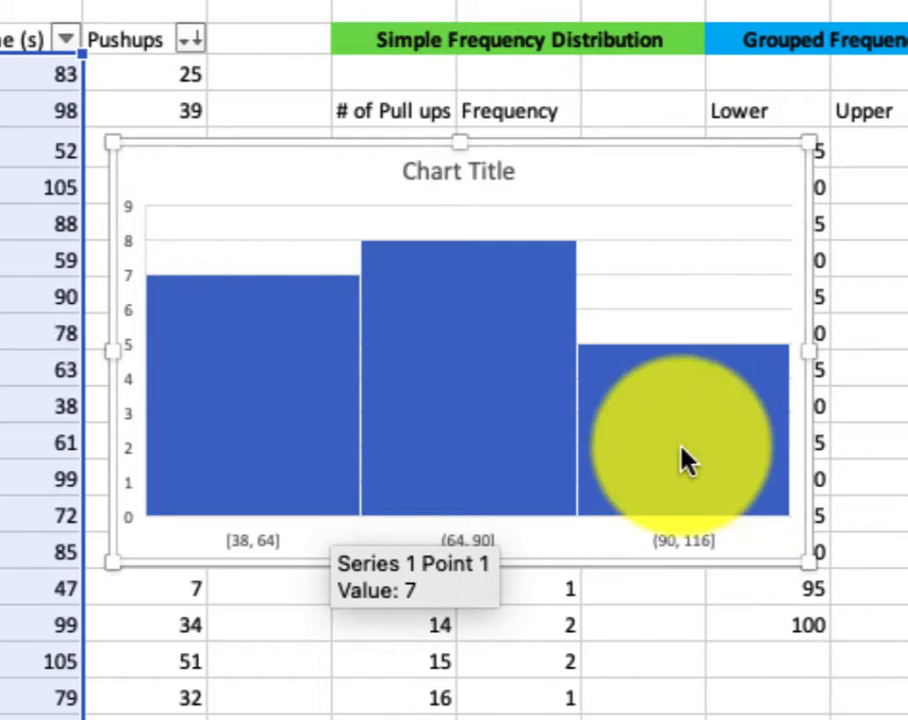
# Set the chart title to "Histogram of Plank Times for the Swim Team".
pyautogui.click(444, 175)
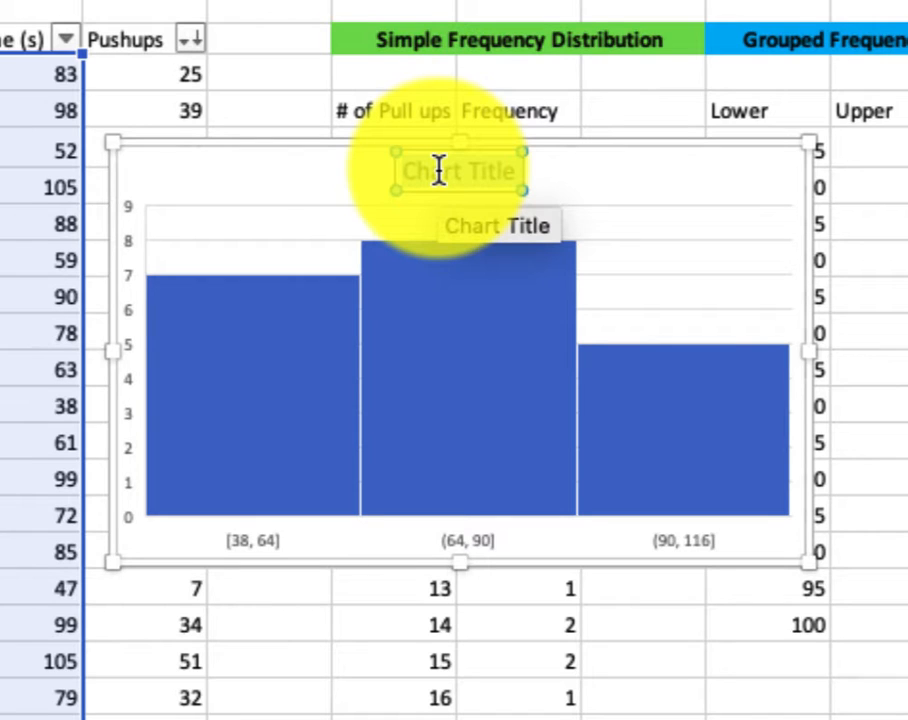
pyautogui.write('Histo')
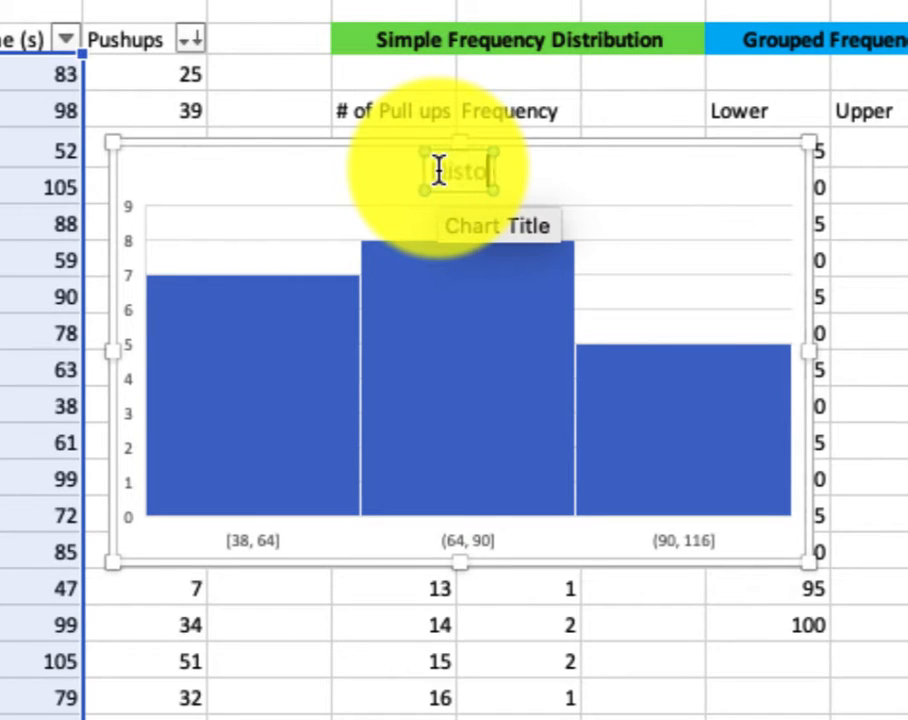
pyautogui.write('gram of Pla')
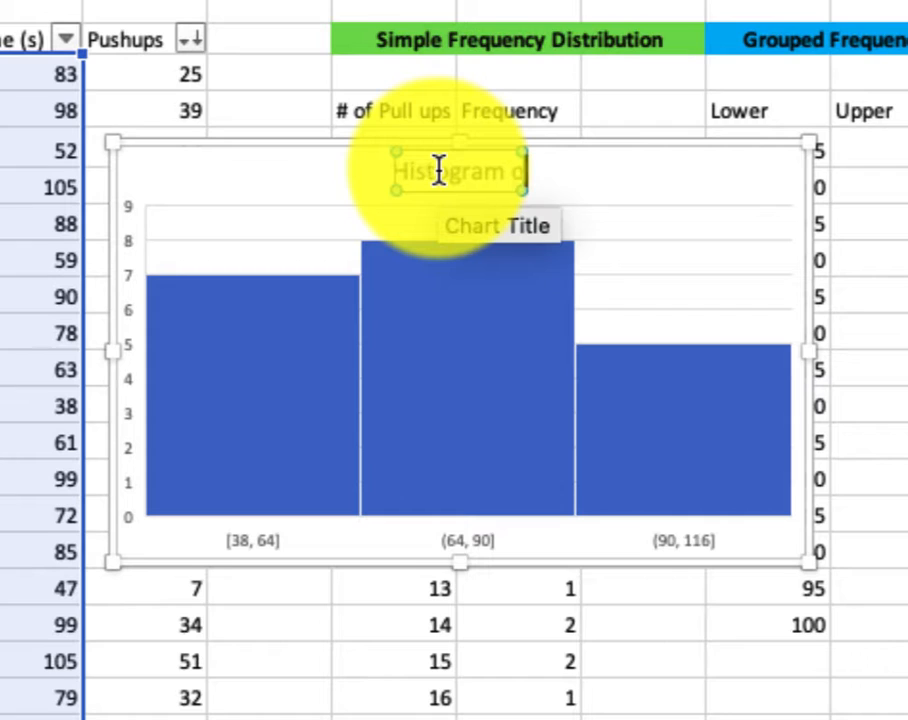
pyautogui.write('nk')
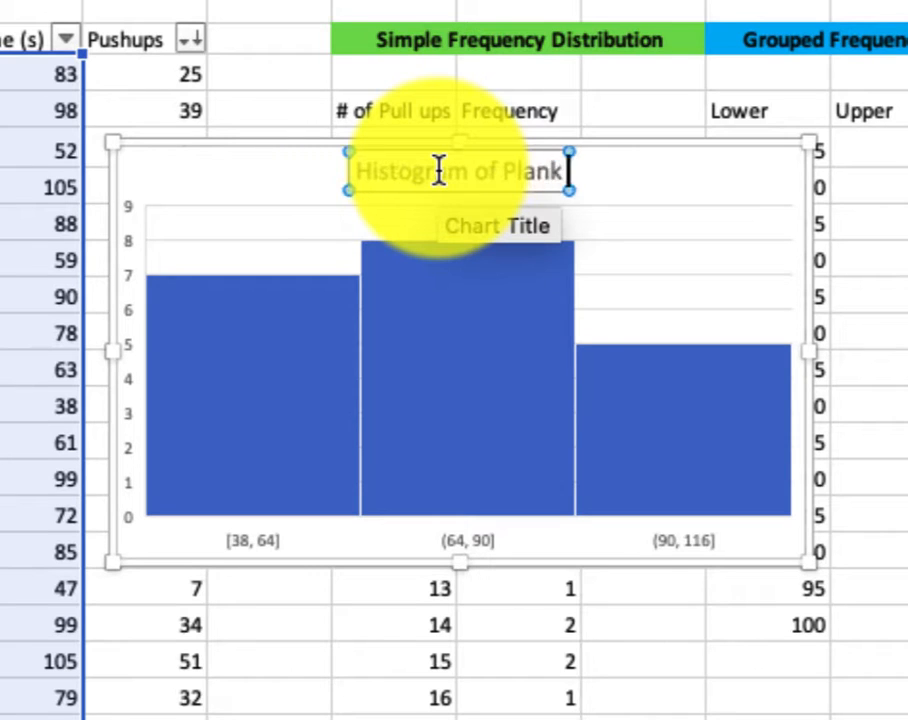
pyautogui.write(' Times for the S')
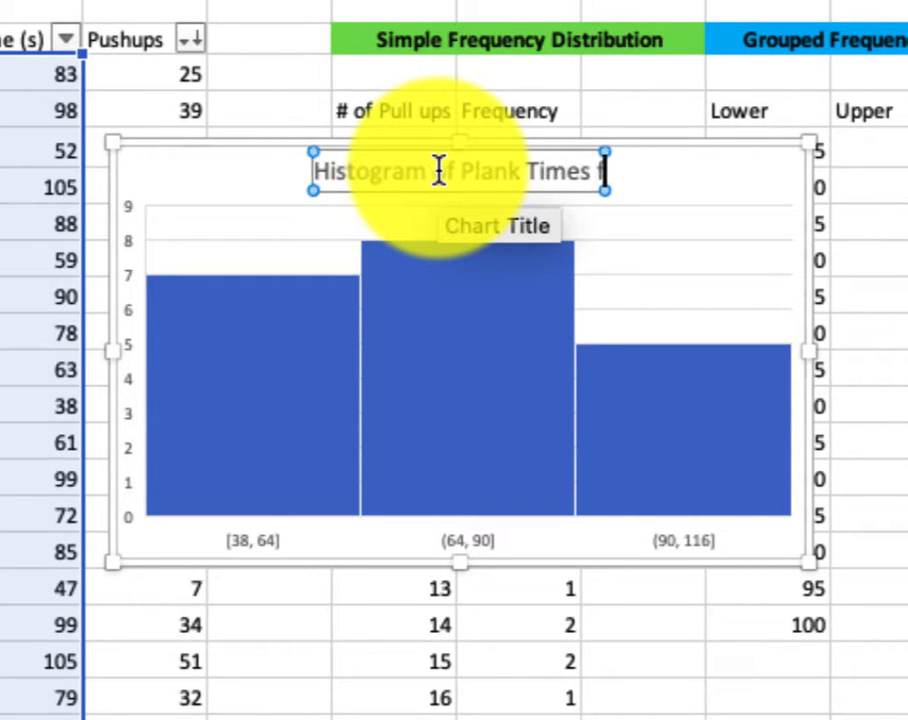
pyautogui.write('wim Team')
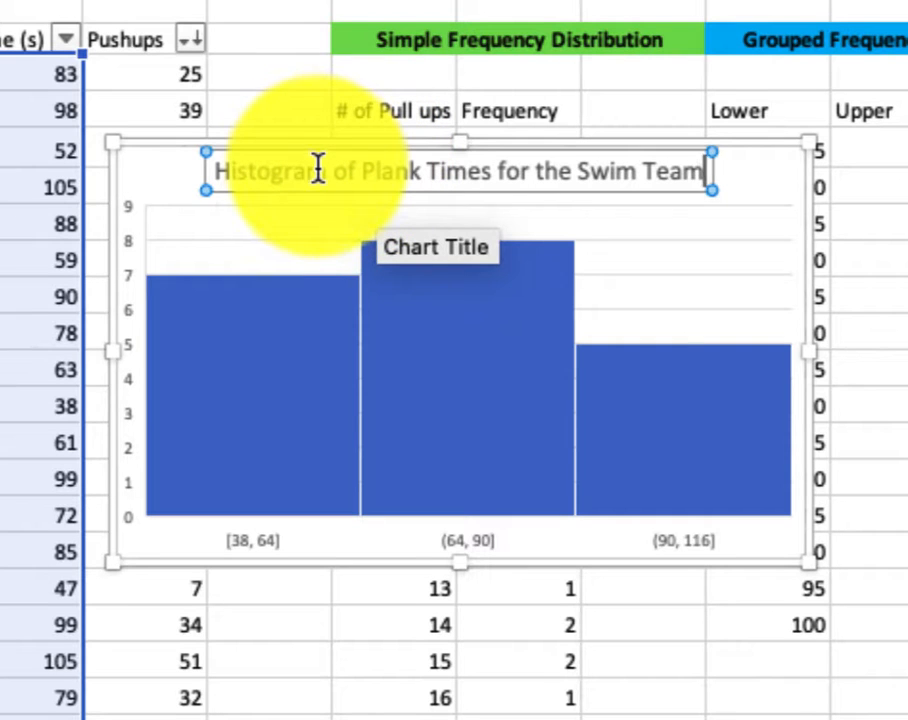
pyautogui.click(11, 199)
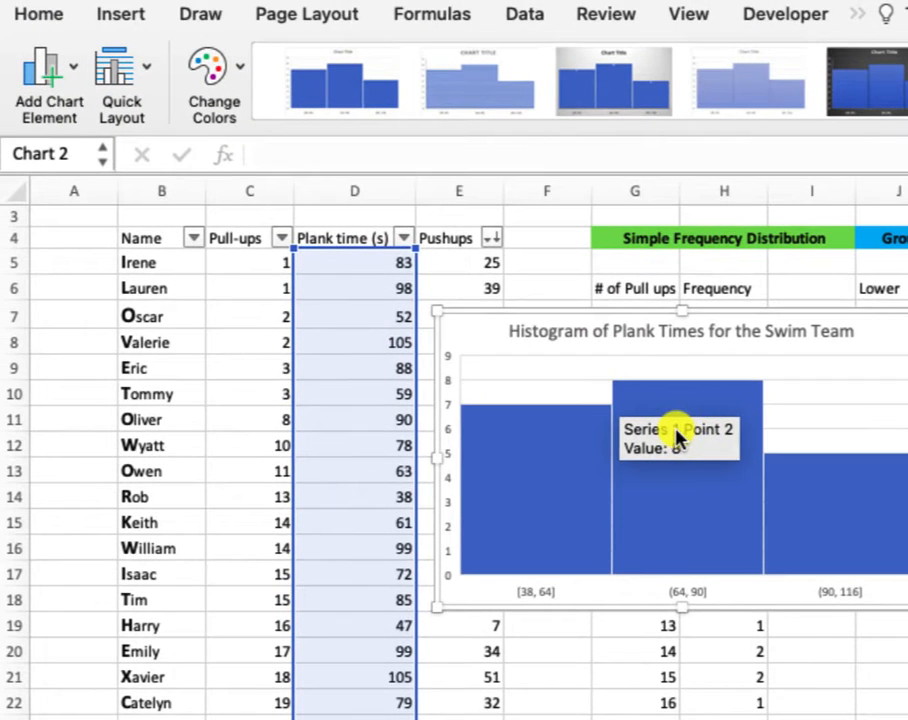
# Add primary horizontal and primary vertical axis titles to the histogram.
pyautogui.click(52, 80)
pyautogui.moveTo(227, 154)
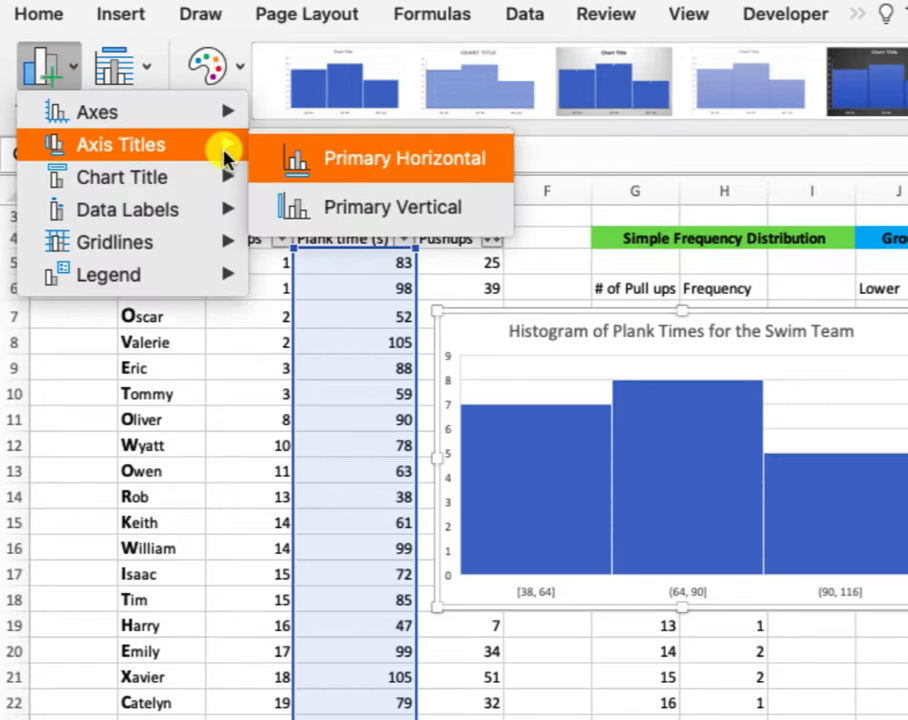
pyautogui.click(363, 164)
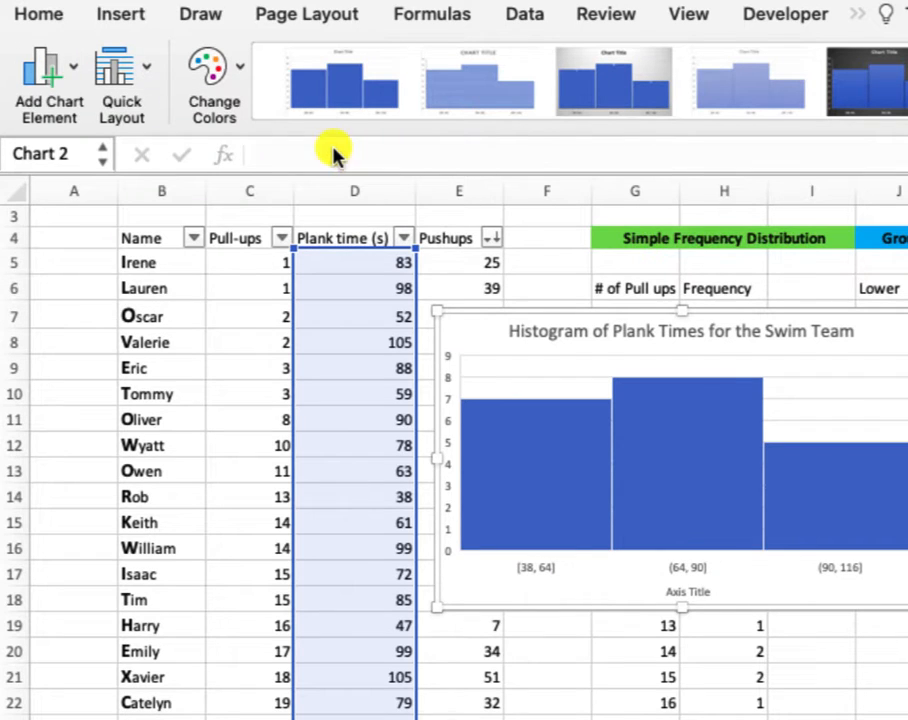
pyautogui.click(45, 55)
pyautogui.moveTo(112, 138)
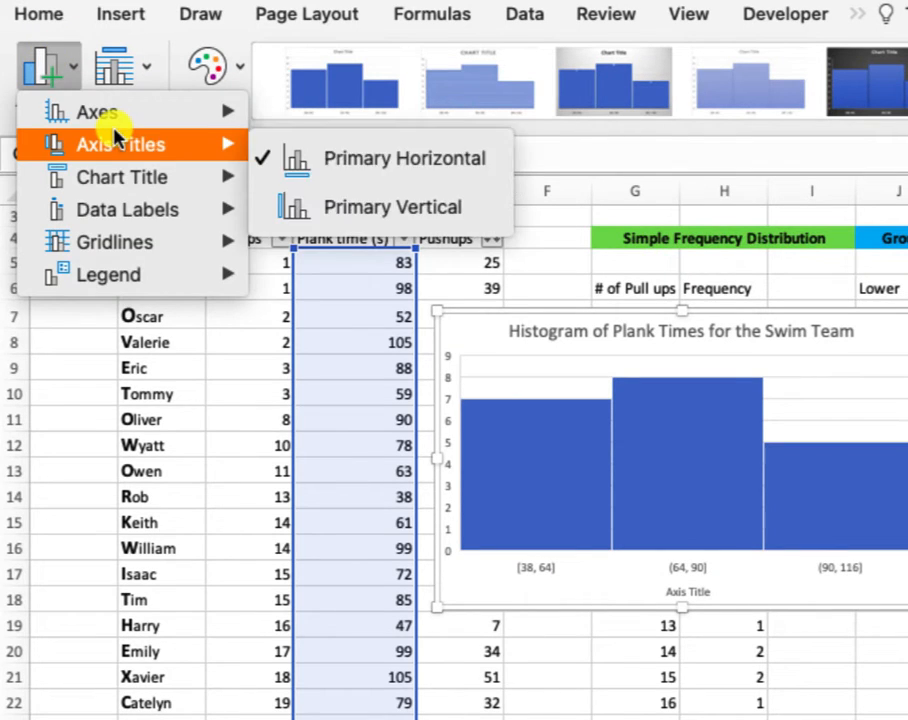
pyautogui.click(349, 212)
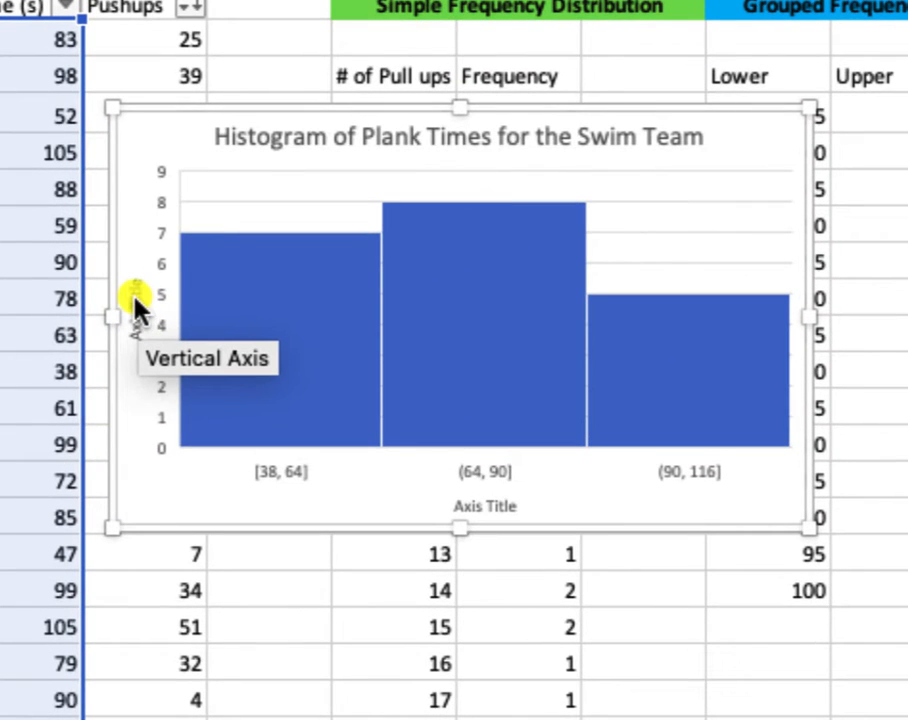
# Set the histogram's vertical axis title to "Frequency".
pyautogui.click(137, 304)
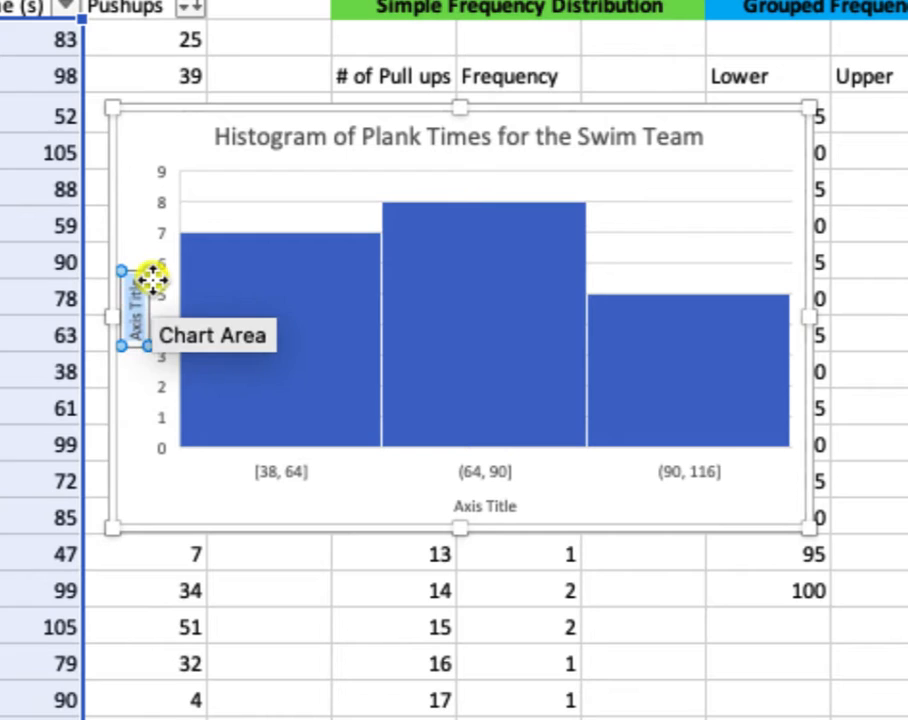
pyautogui.write('Fre')
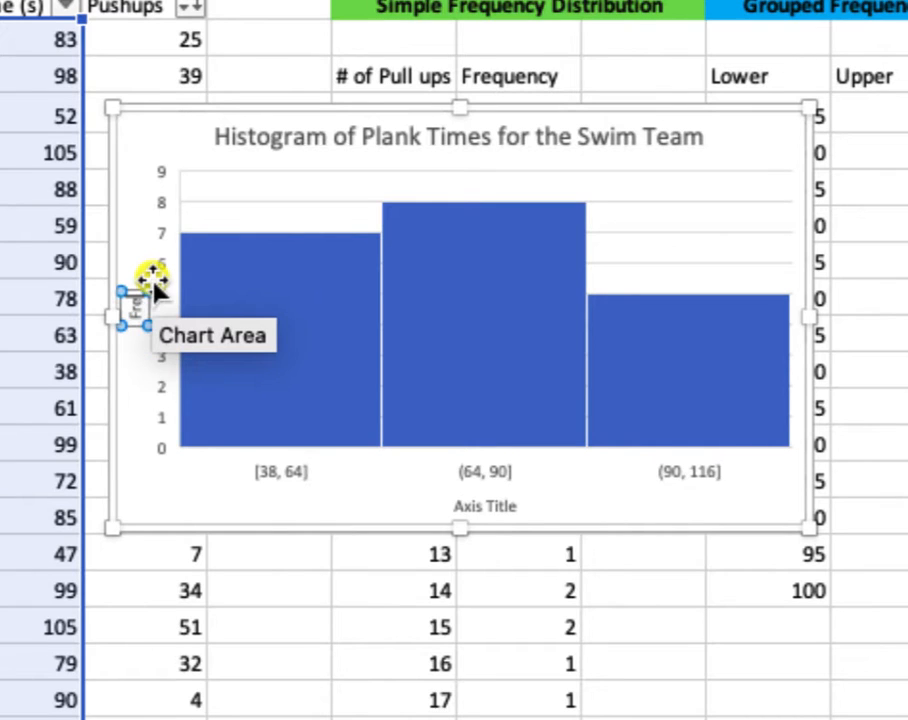
pyautogui.write('quency')
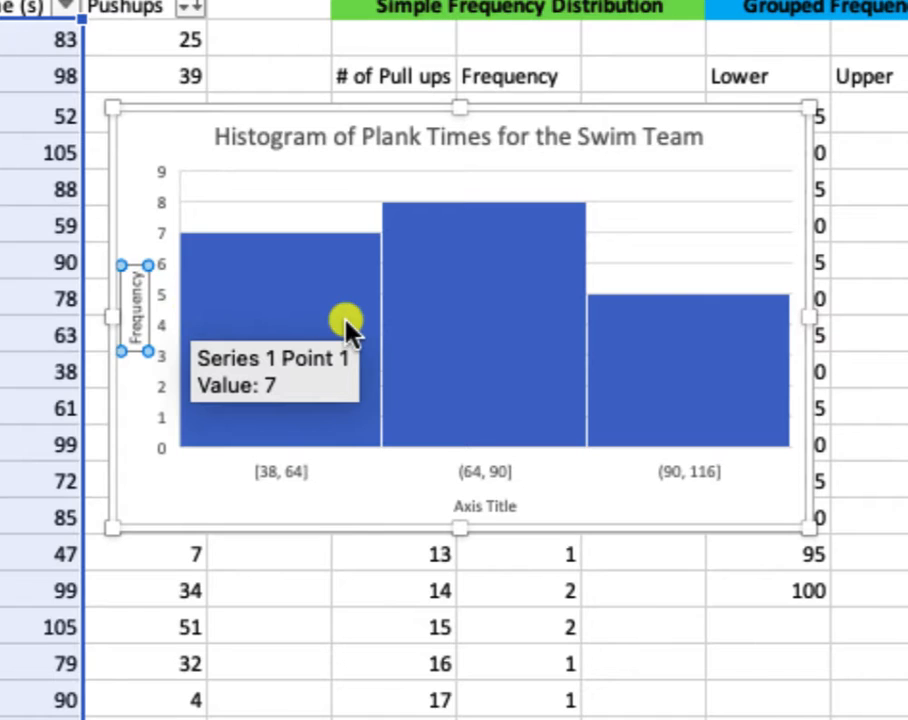
# Set the histogram's horizontal axis title to "Plank Time (sec)".
pyautogui.click(482, 508)
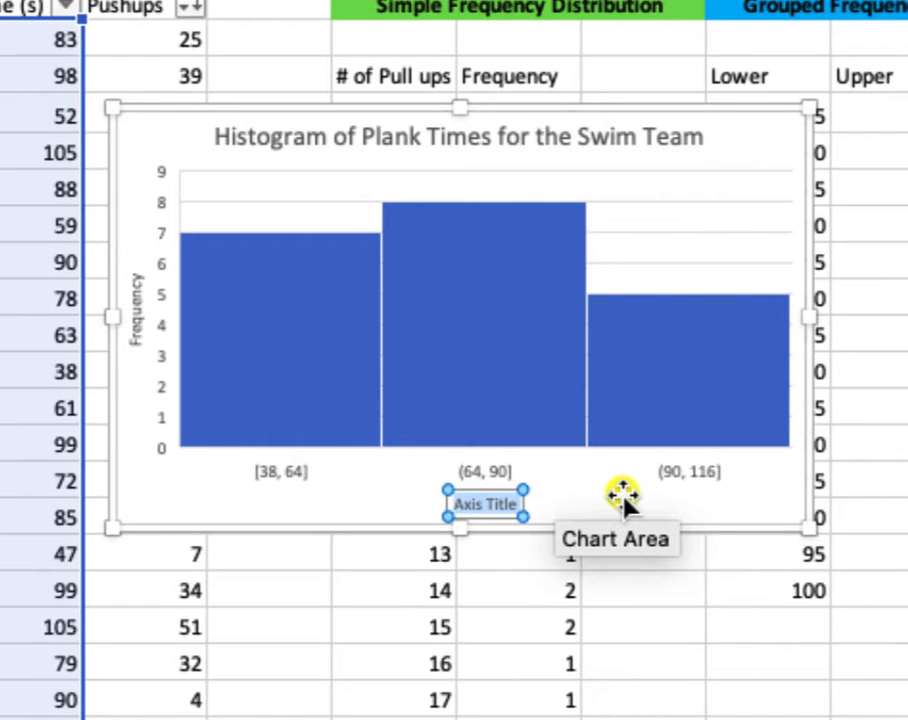
pyautogui.write('Plank')
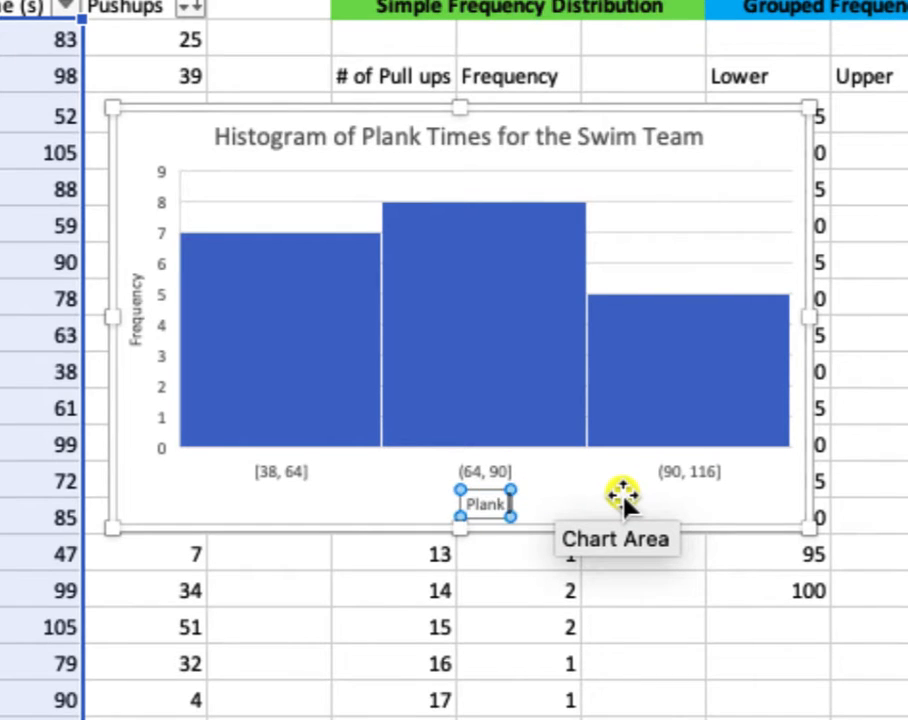
pyautogui.write(' Time')
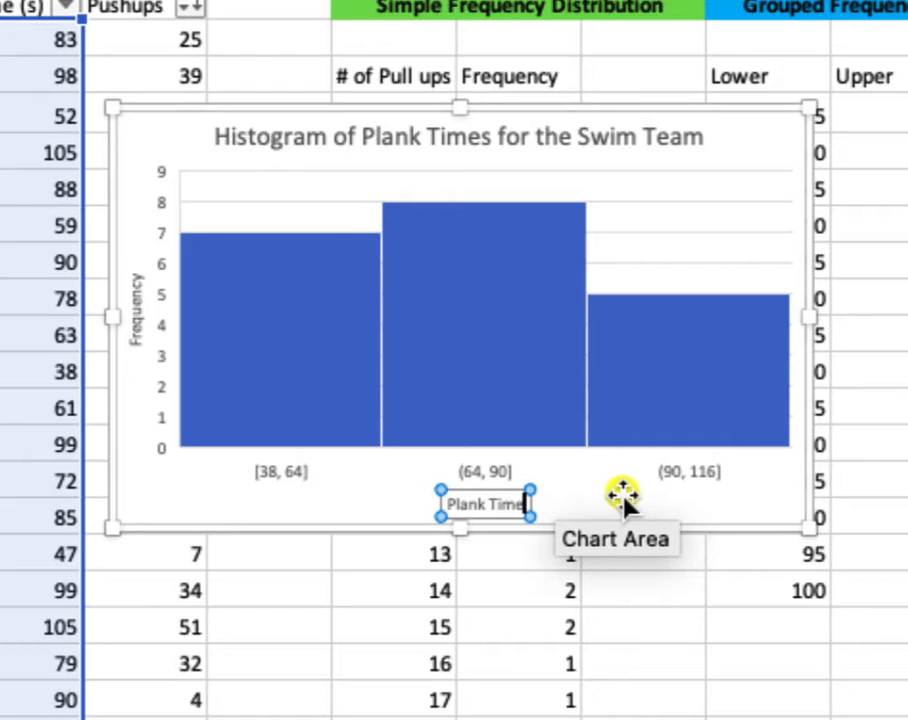
pyautogui.write(' (')
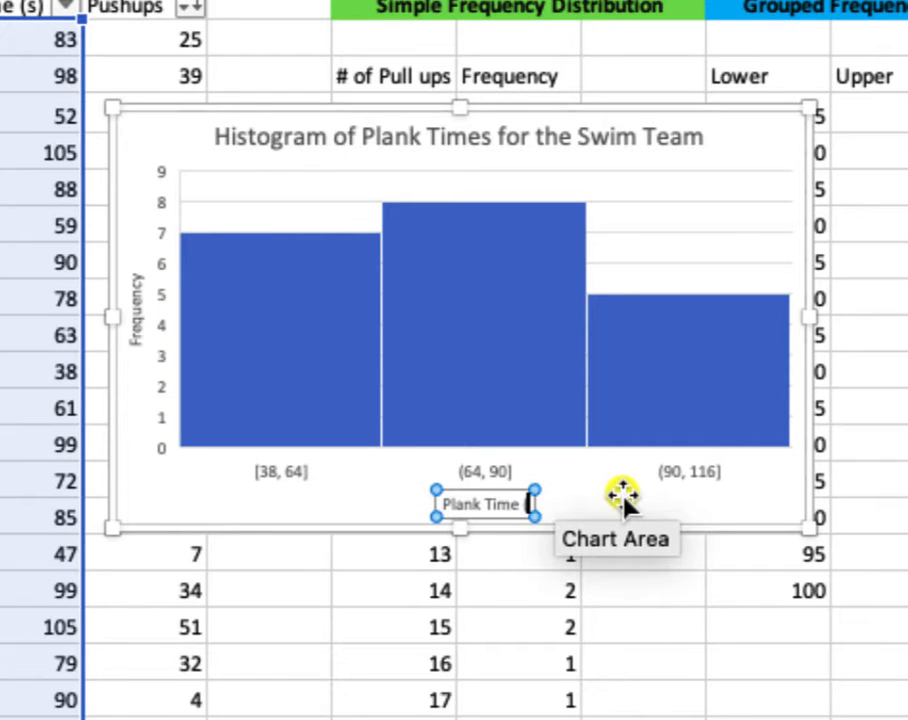
pyautogui.write('sec)')
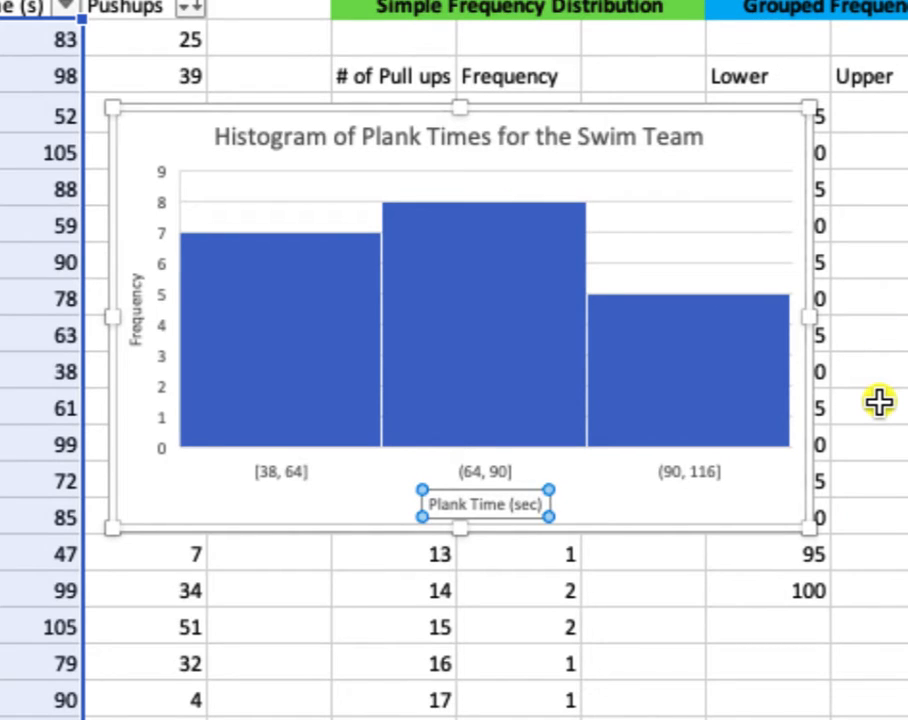
# Format the histogram's data series to use bins by bin width, with a width of 5, and close the formatting options.
pyautogui.moveTo(425, 358)
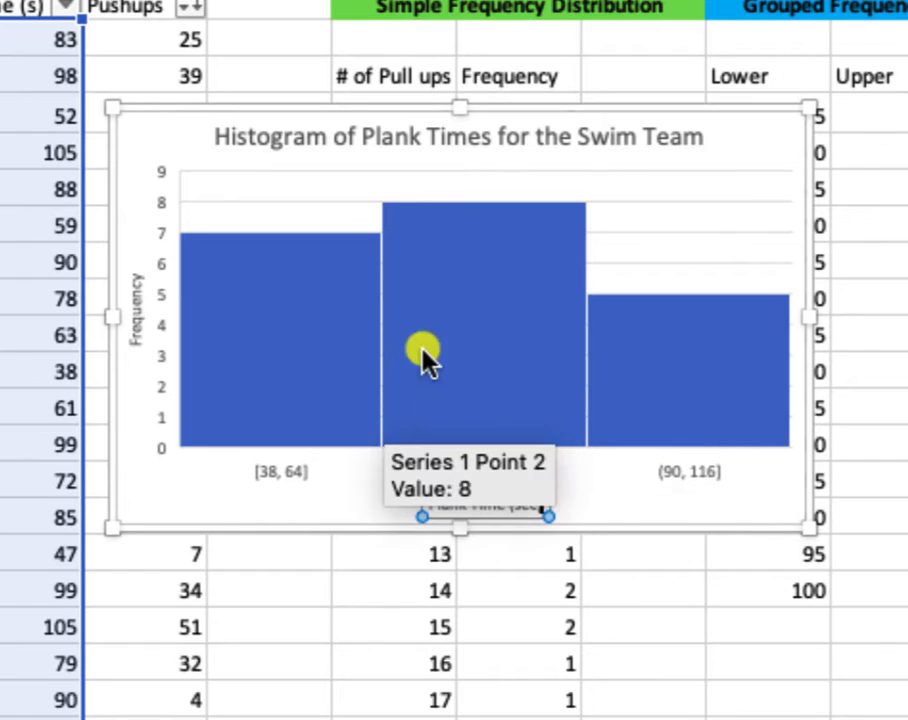
pyautogui.moveTo(345, 380)
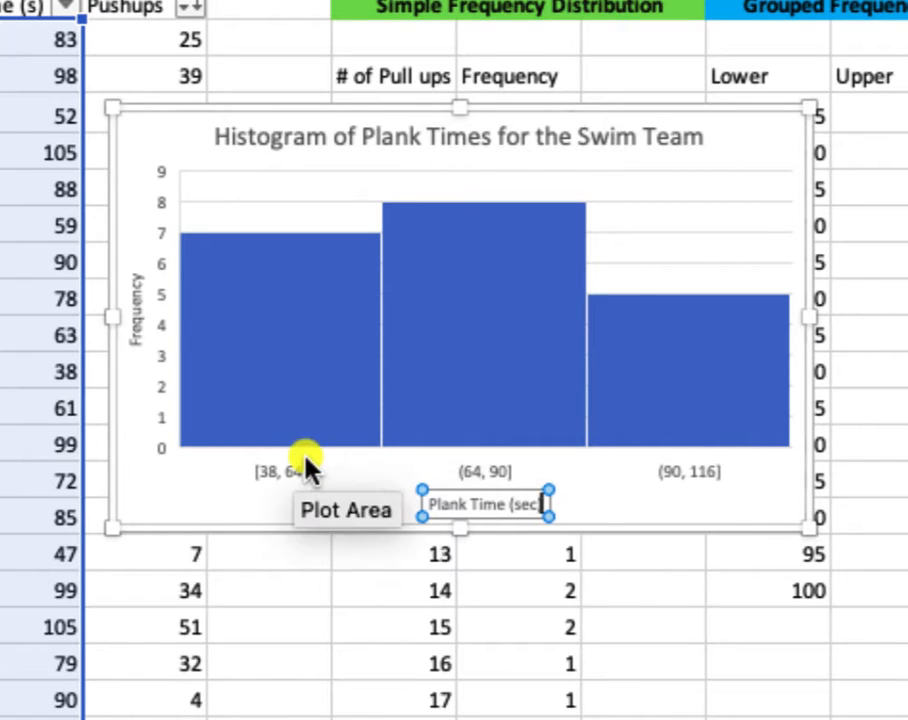
pyautogui.click(307, 355)
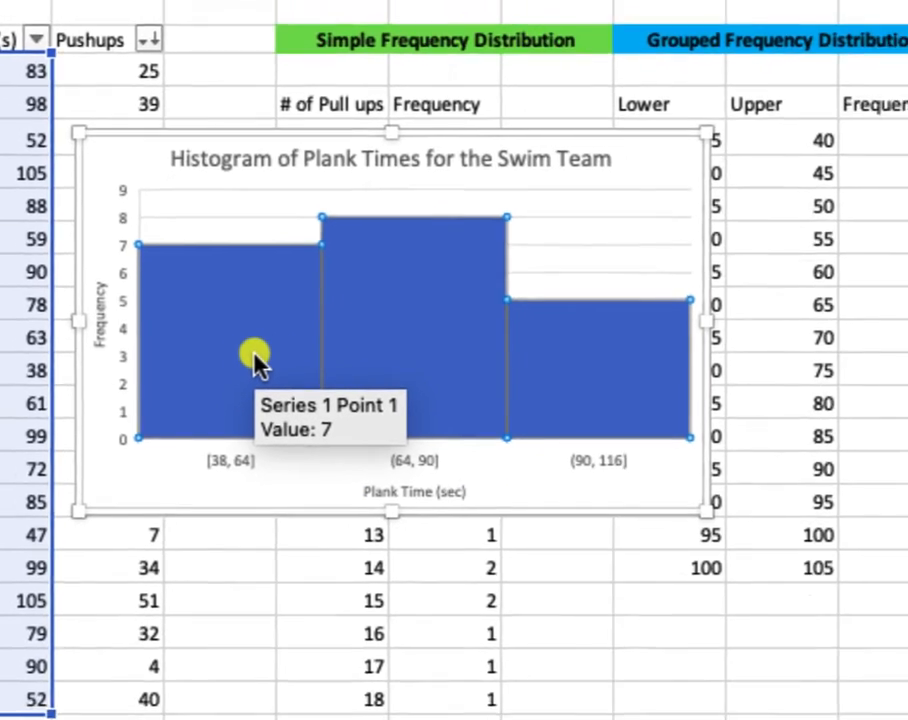
pyautogui.doubleClick(254, 362)
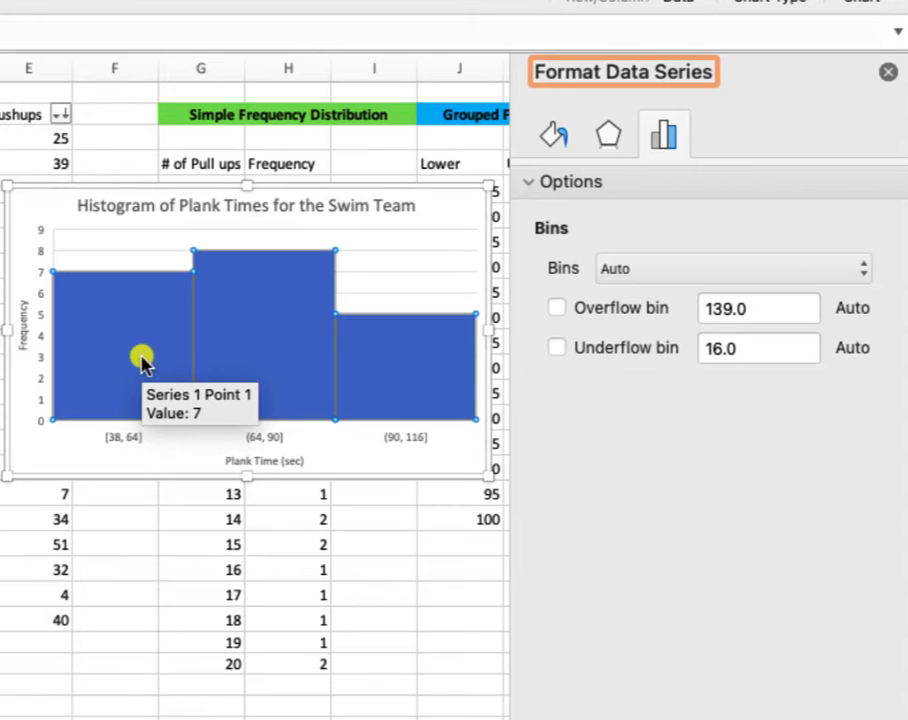
pyautogui.click(638, 272)
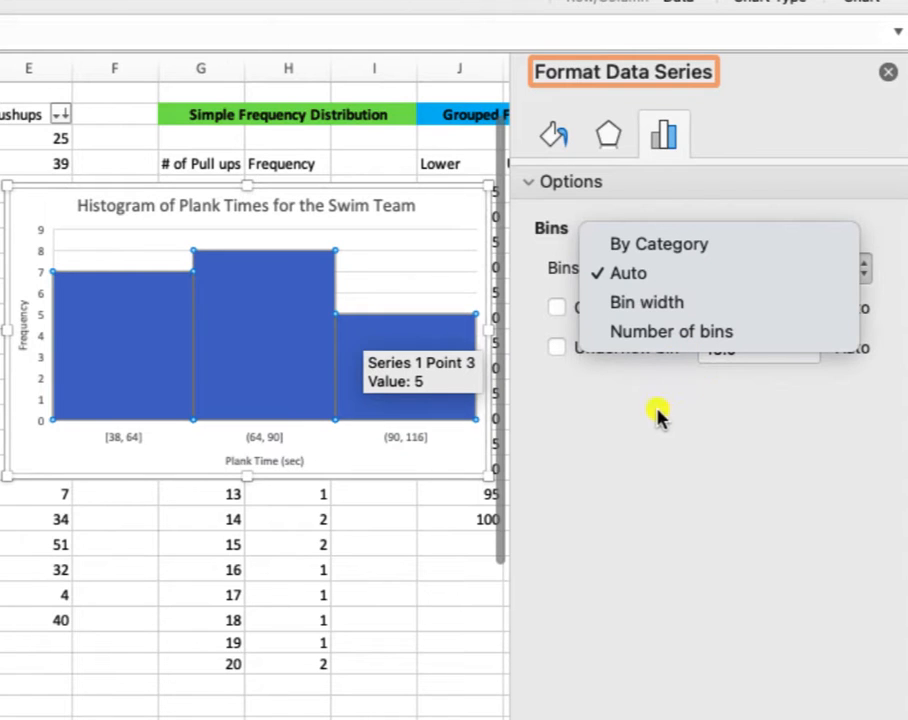
pyautogui.click(646, 300)
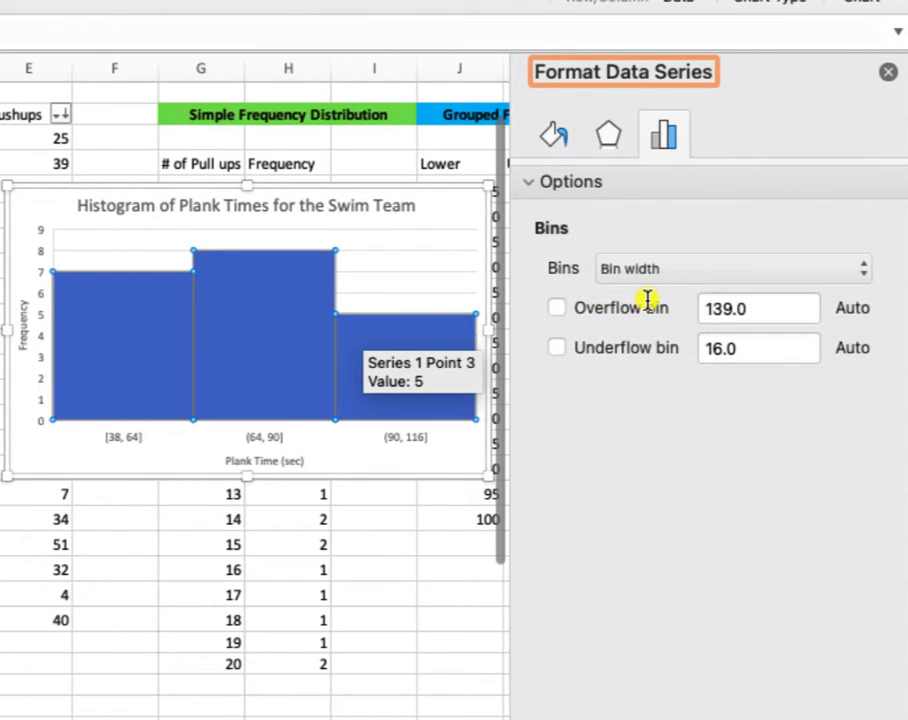
pyautogui.moveTo(689, 314); pyautogui.dragTo(634, 308)
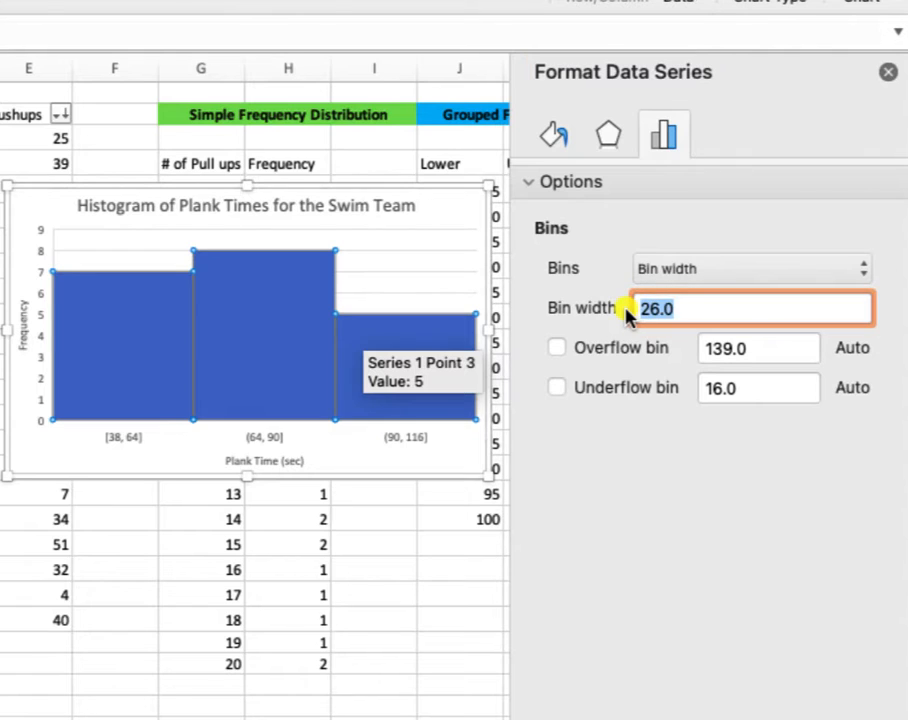
pyautogui.write('5')
pyautogui.press('Return')
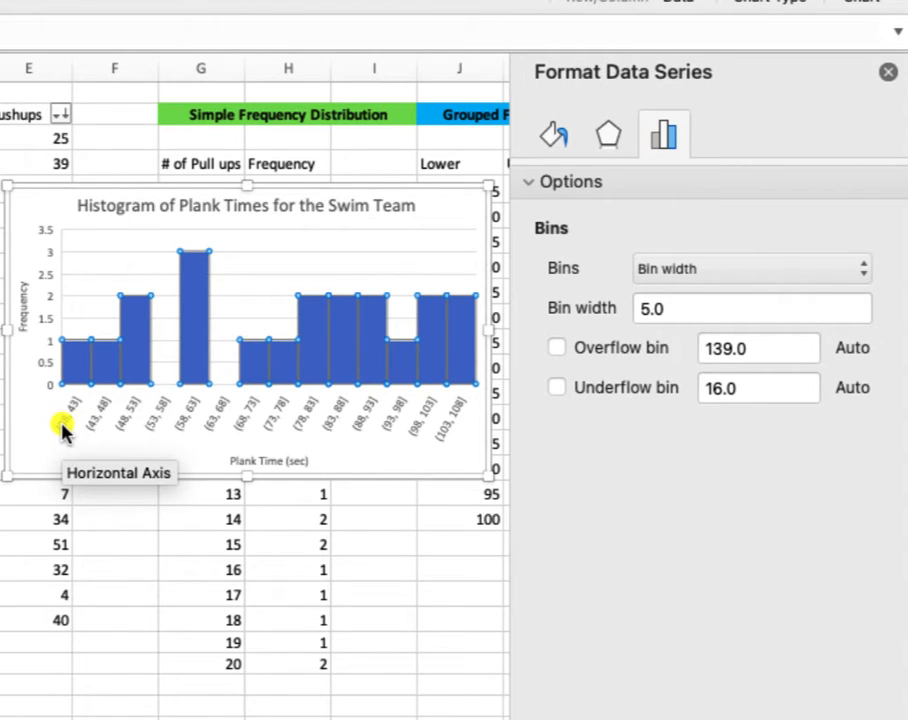
pyautogui.click(888, 75)
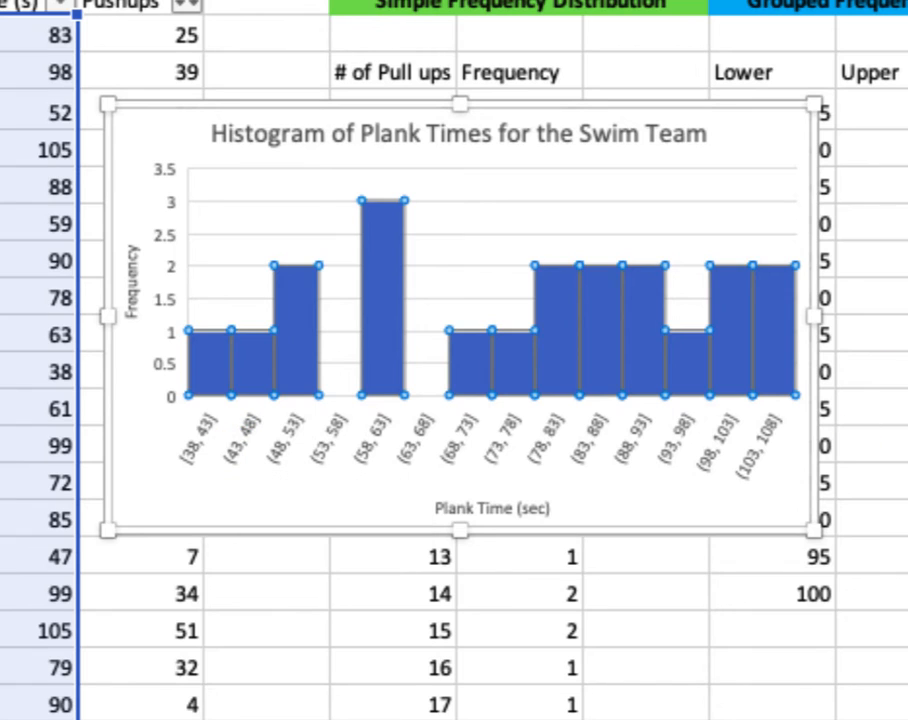
# Examine the formatting options of the histogram's vertical axis, close them and deselect the axis.
pyautogui.click(168, 245)
pyautogui.doubleClick(168, 245)
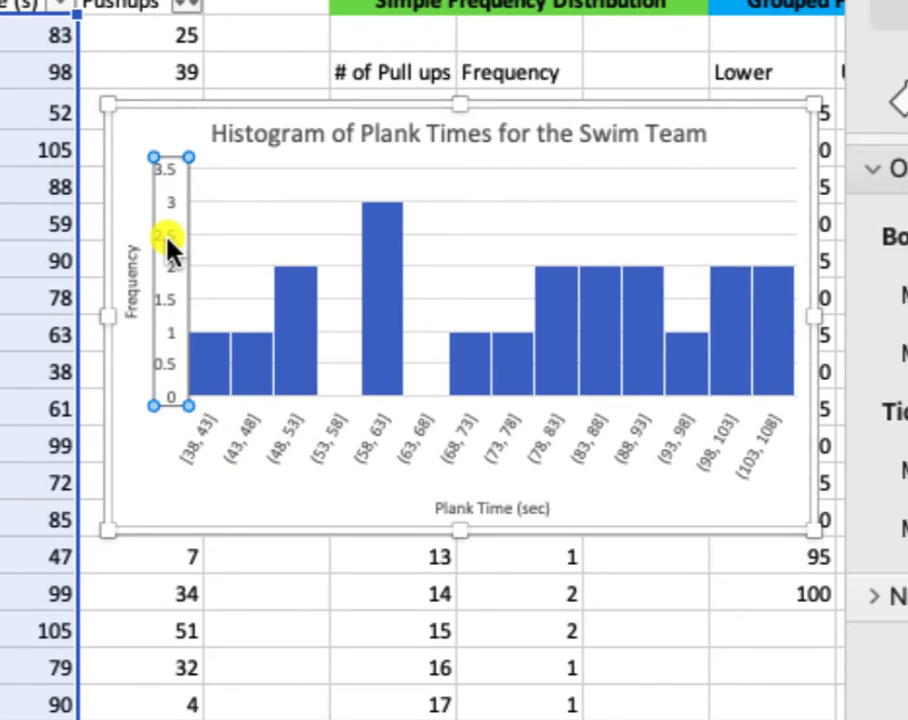
pyautogui.click(904, 5)
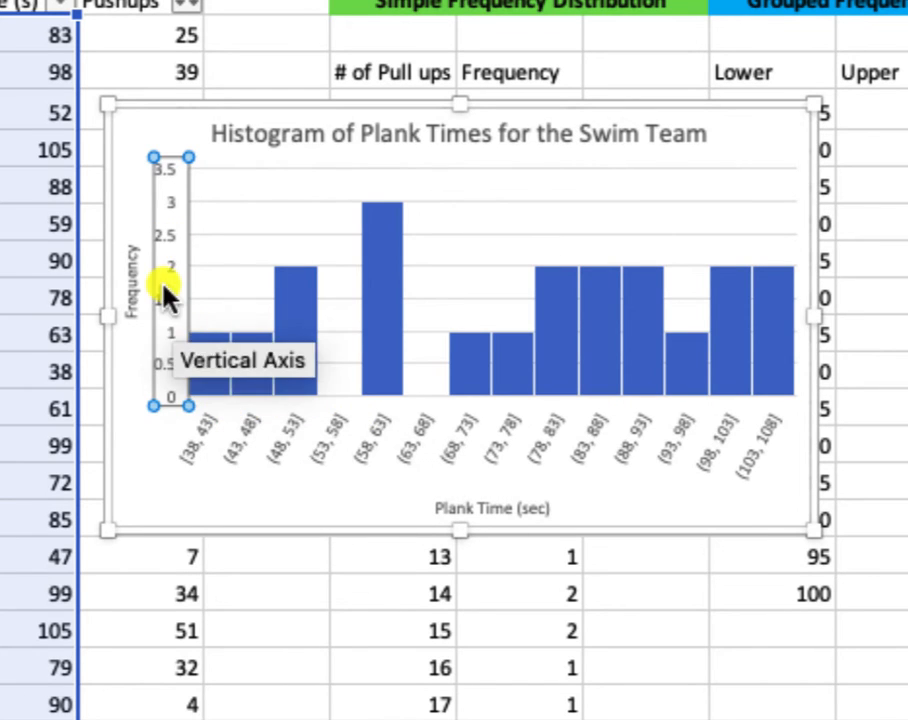
pyautogui.doubleClick(172, 251)
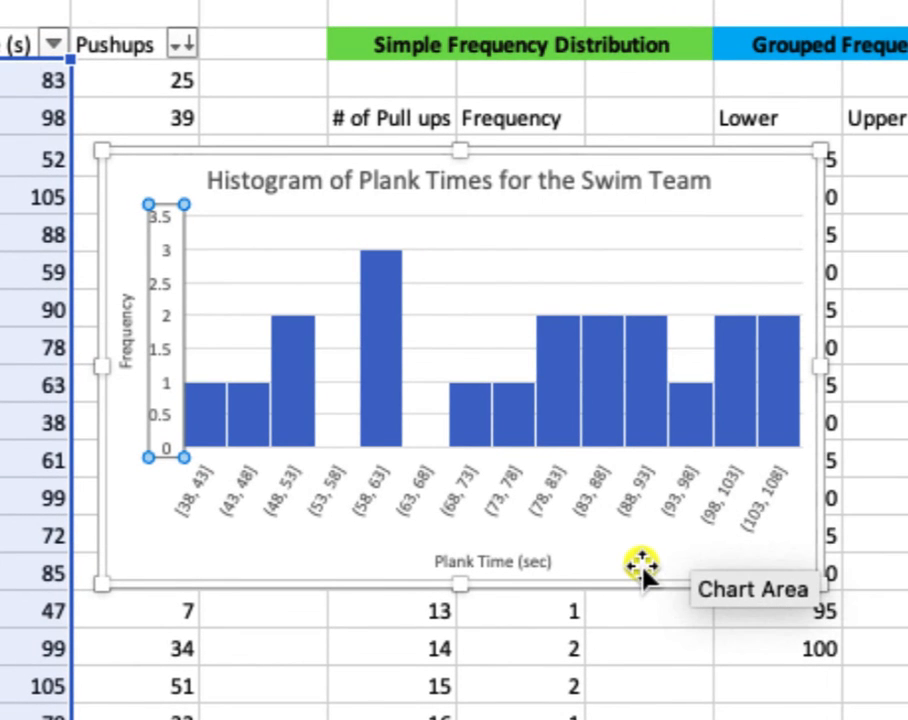
pyautogui.click(642, 570)
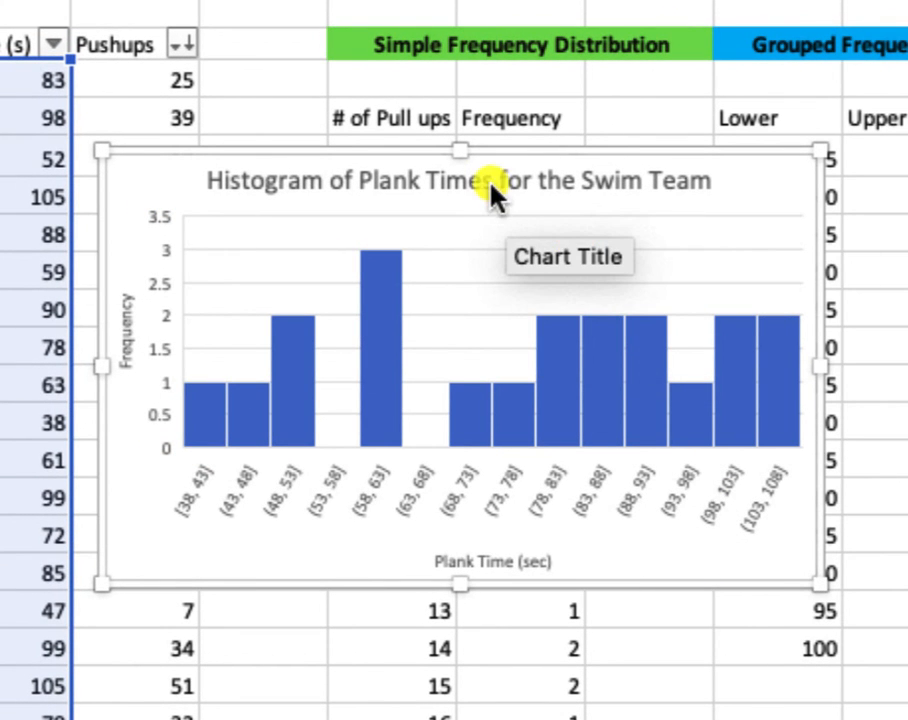